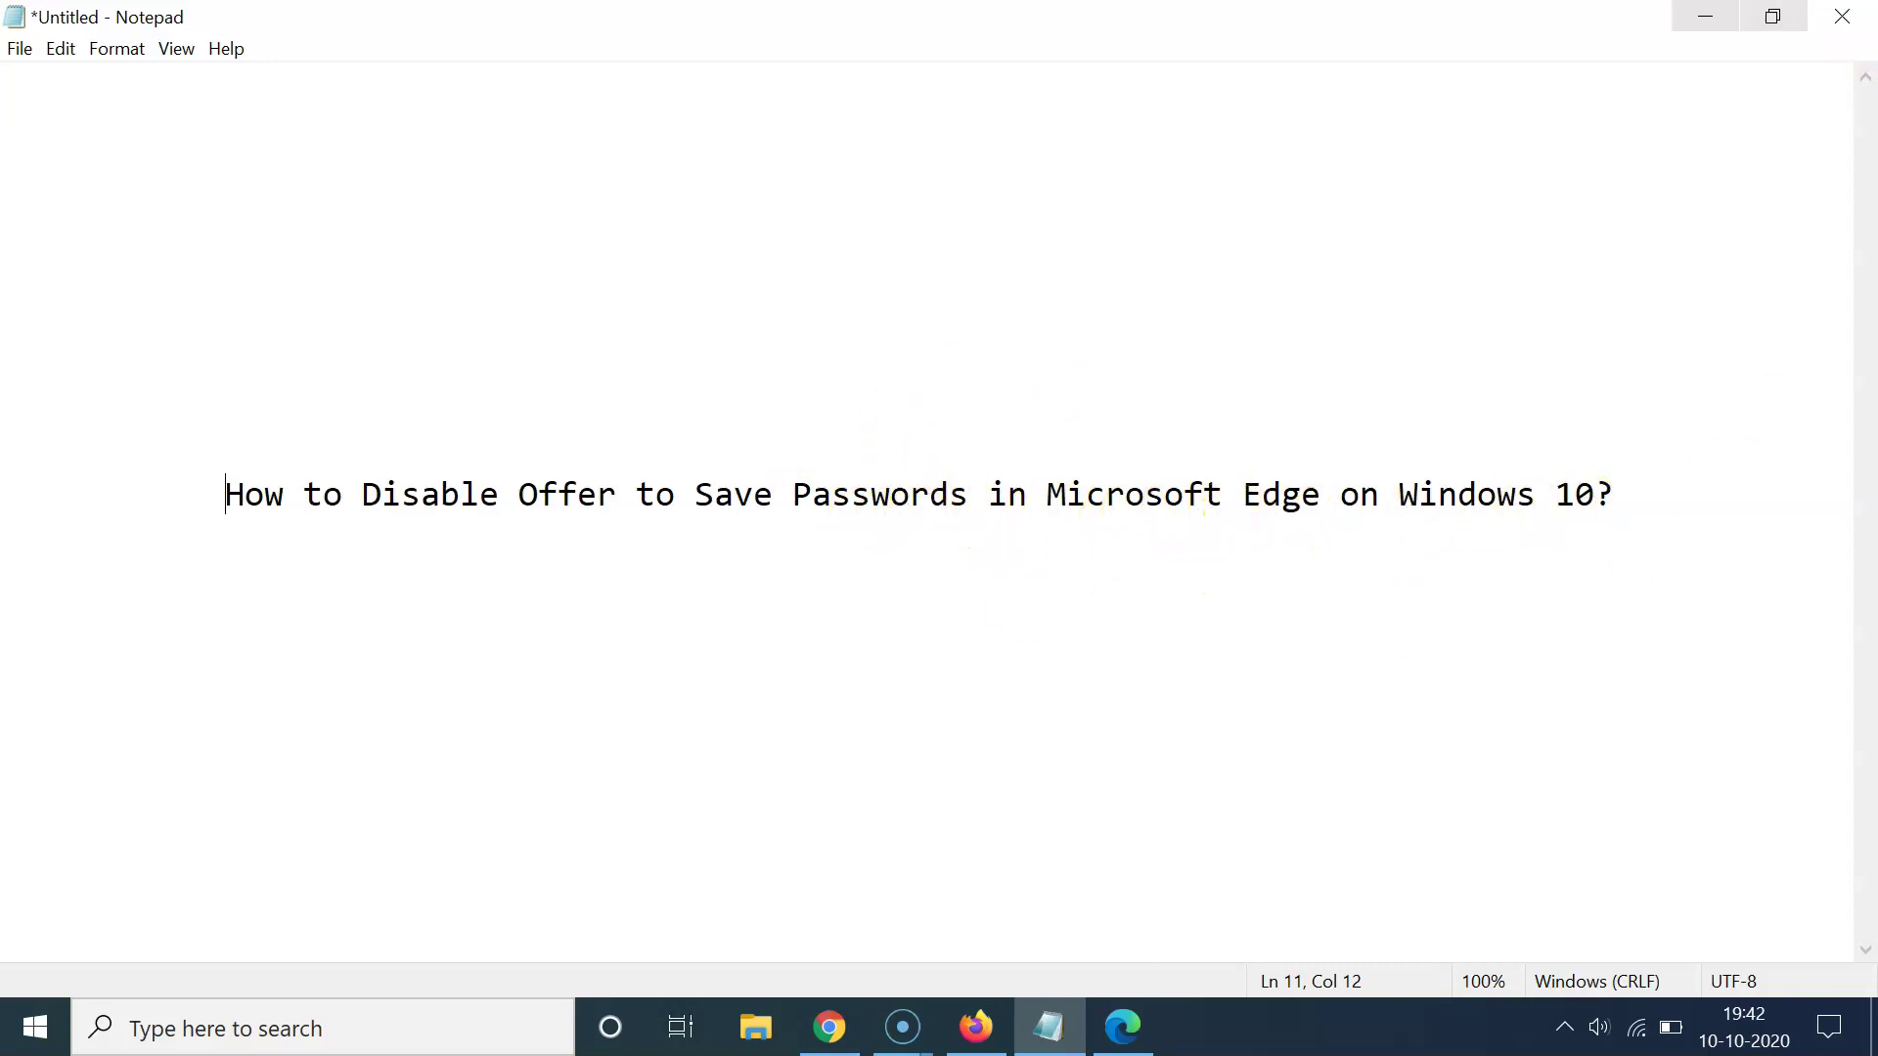
Step: Minimize the Notepad note and launch Microsoft Edge from the taskbar
{"action": "left_click", "coordinate": [1705, 16]}
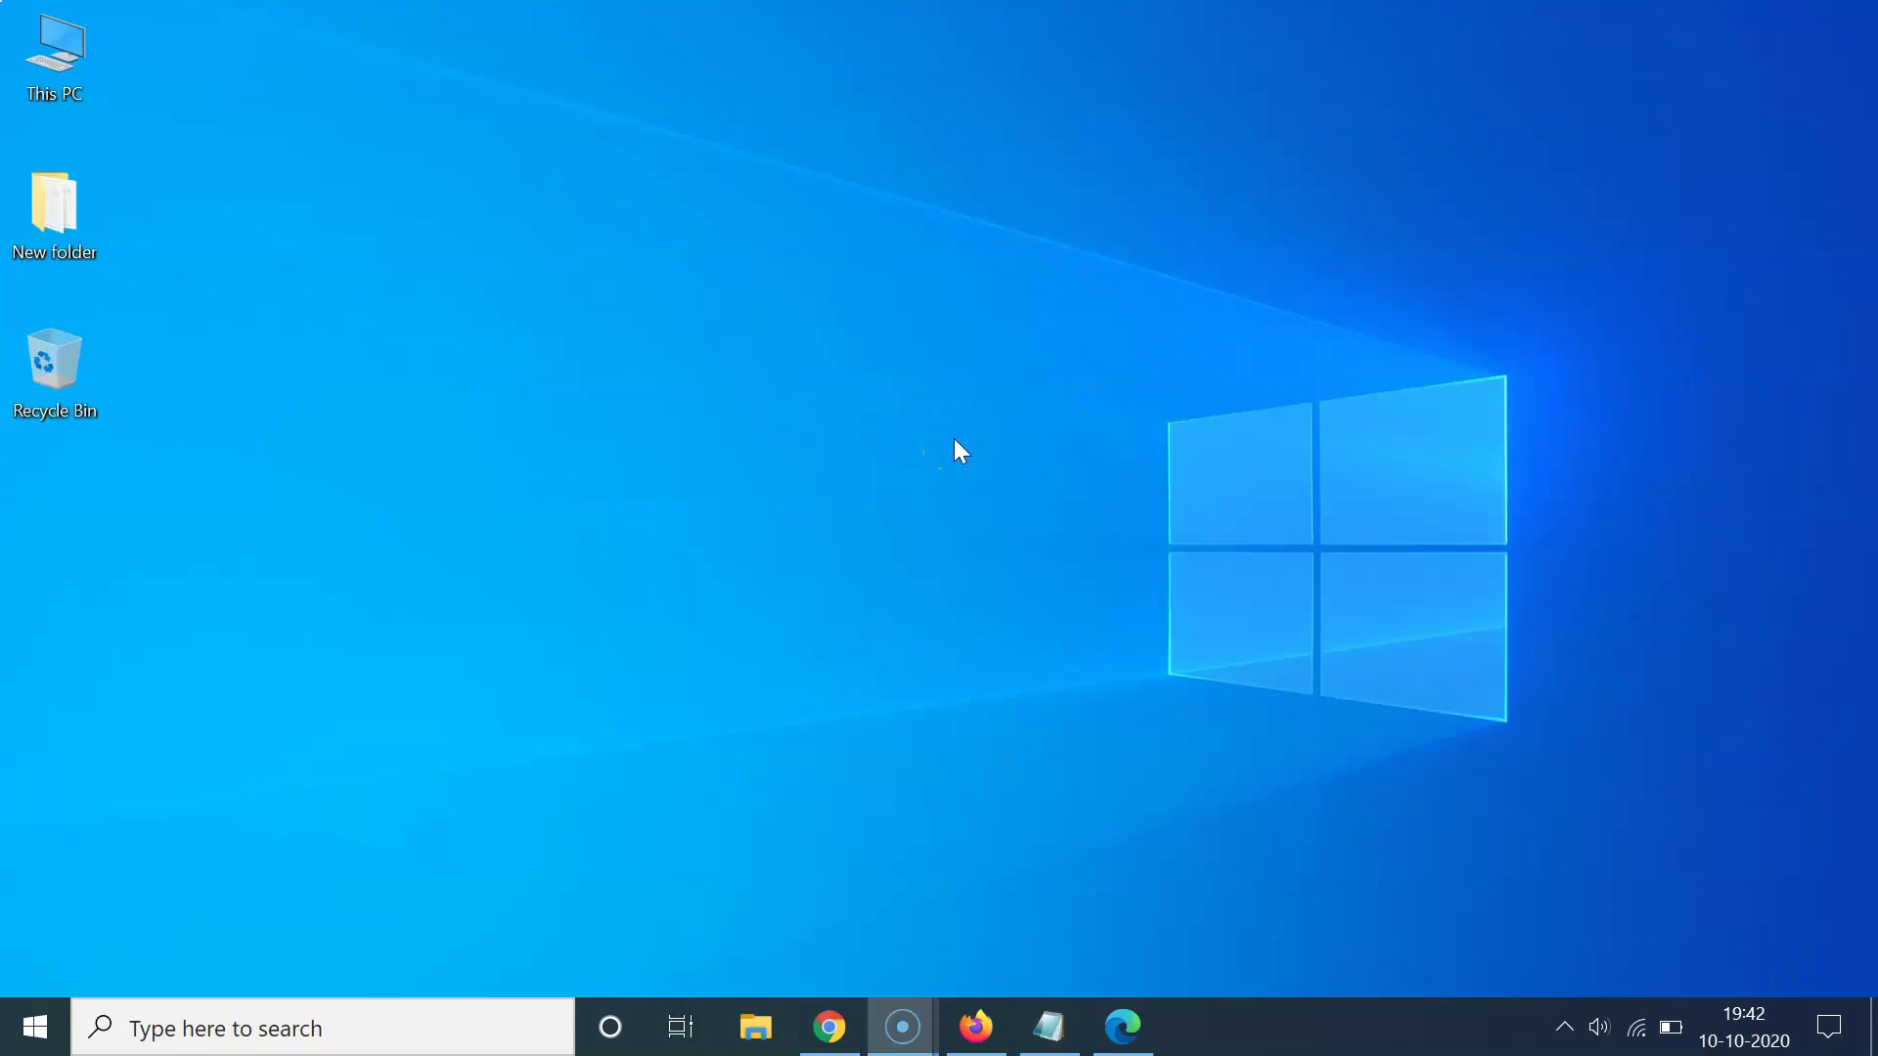
{"action": "left_click", "coordinate": [1115, 1028]}
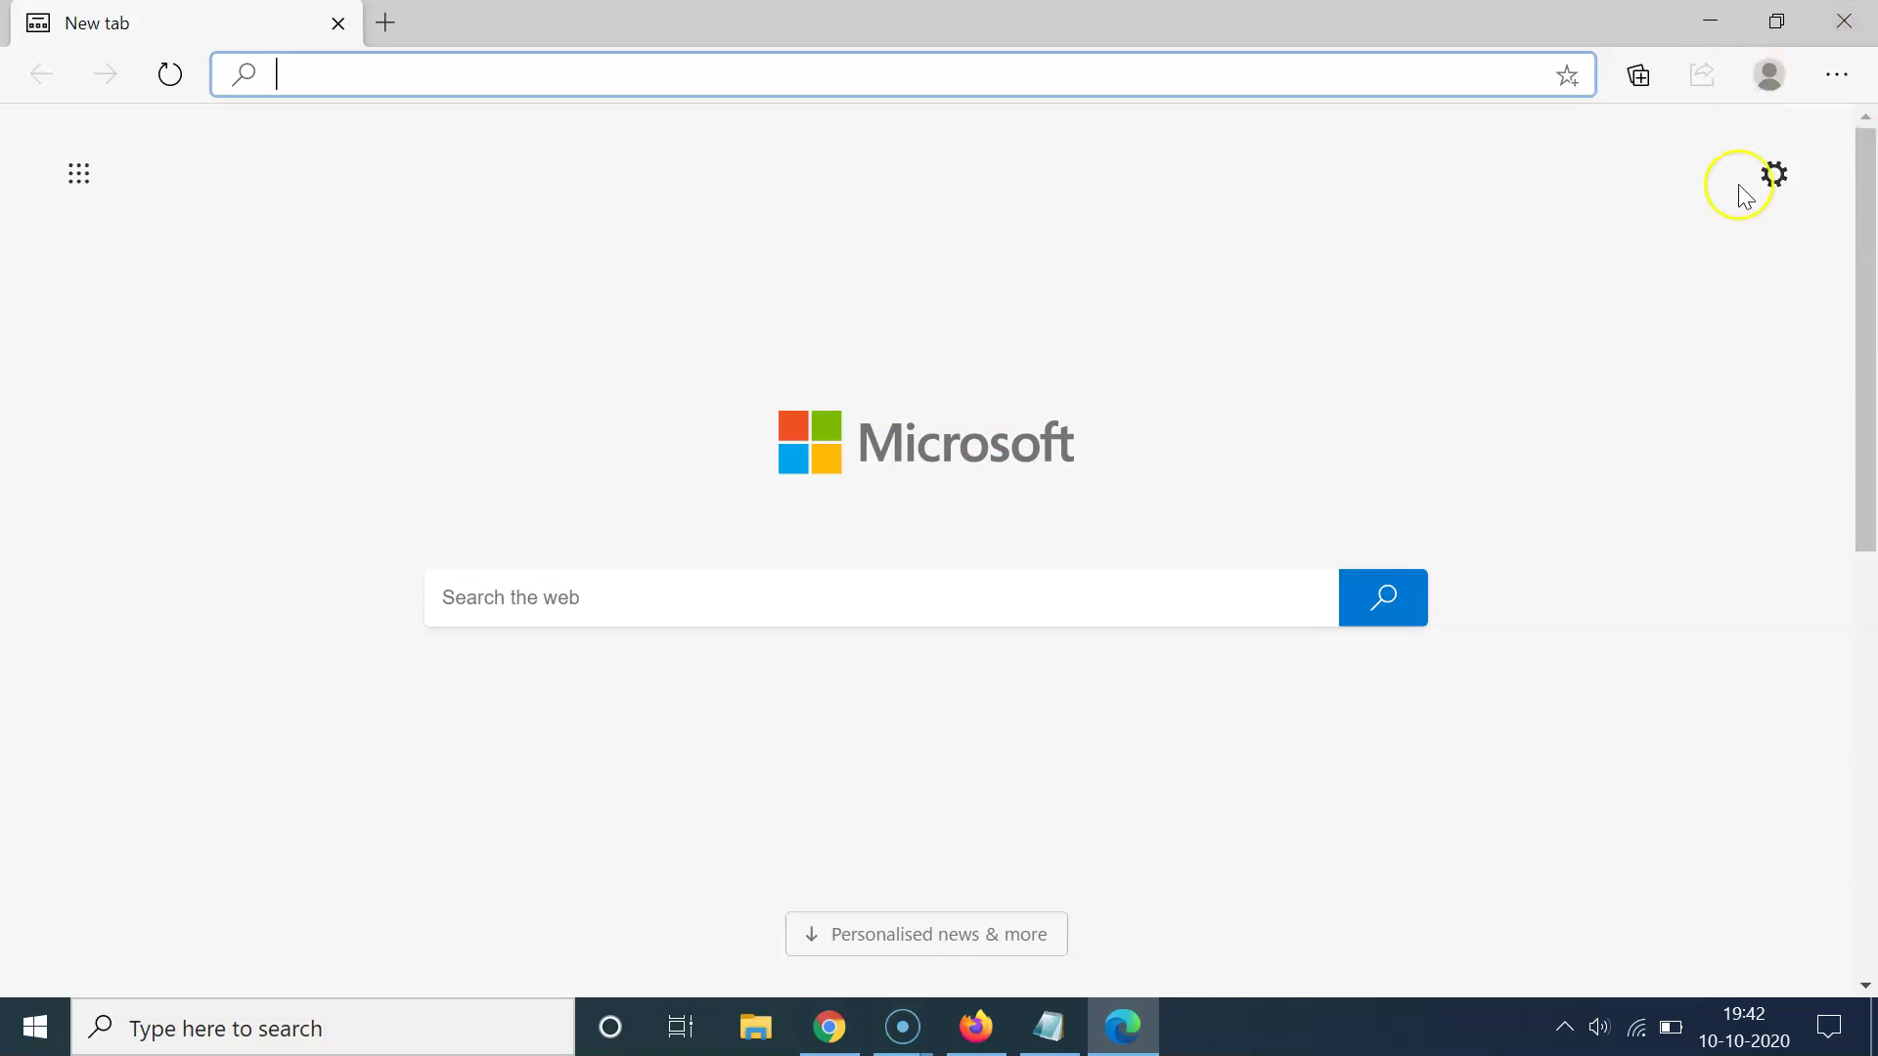
Step: Open Edge Settings from the '...' menu to reach the profile page
{"action": "left_click", "coordinate": [1837, 77]}
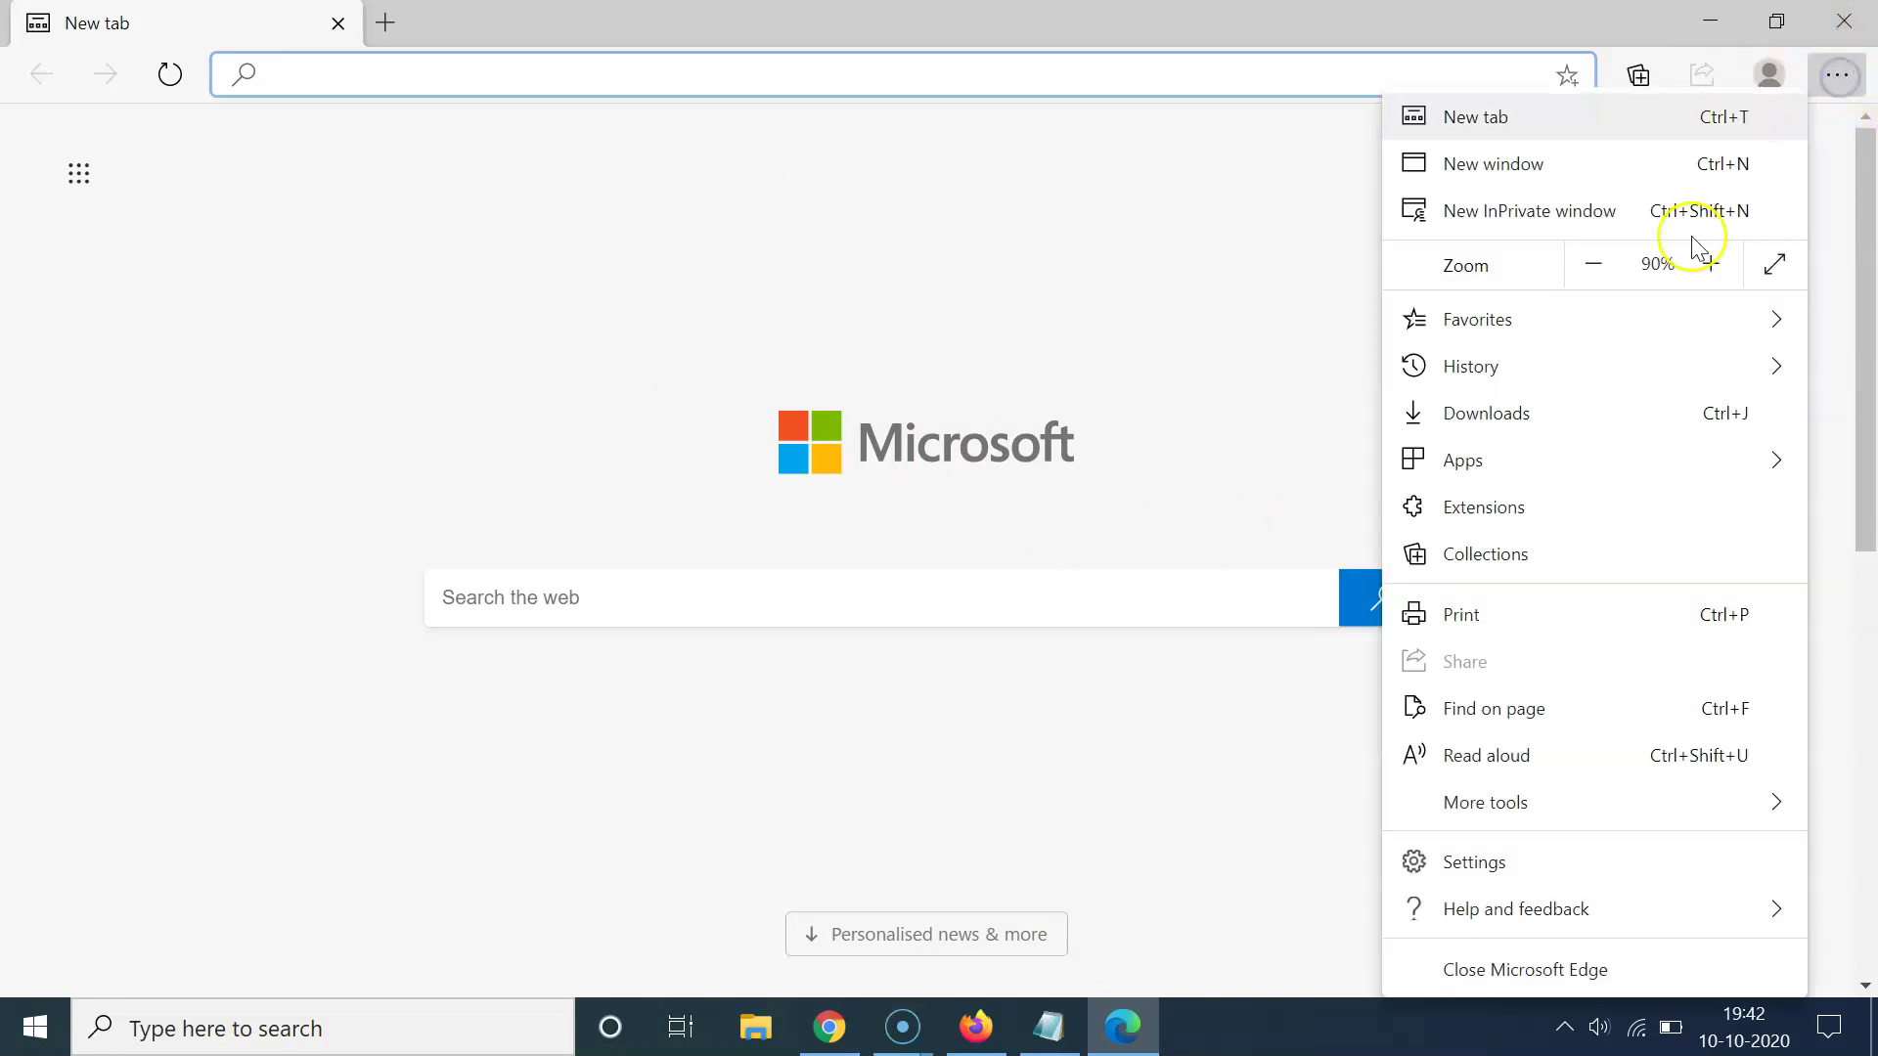
{"action": "left_click", "coordinate": [1497, 862]}
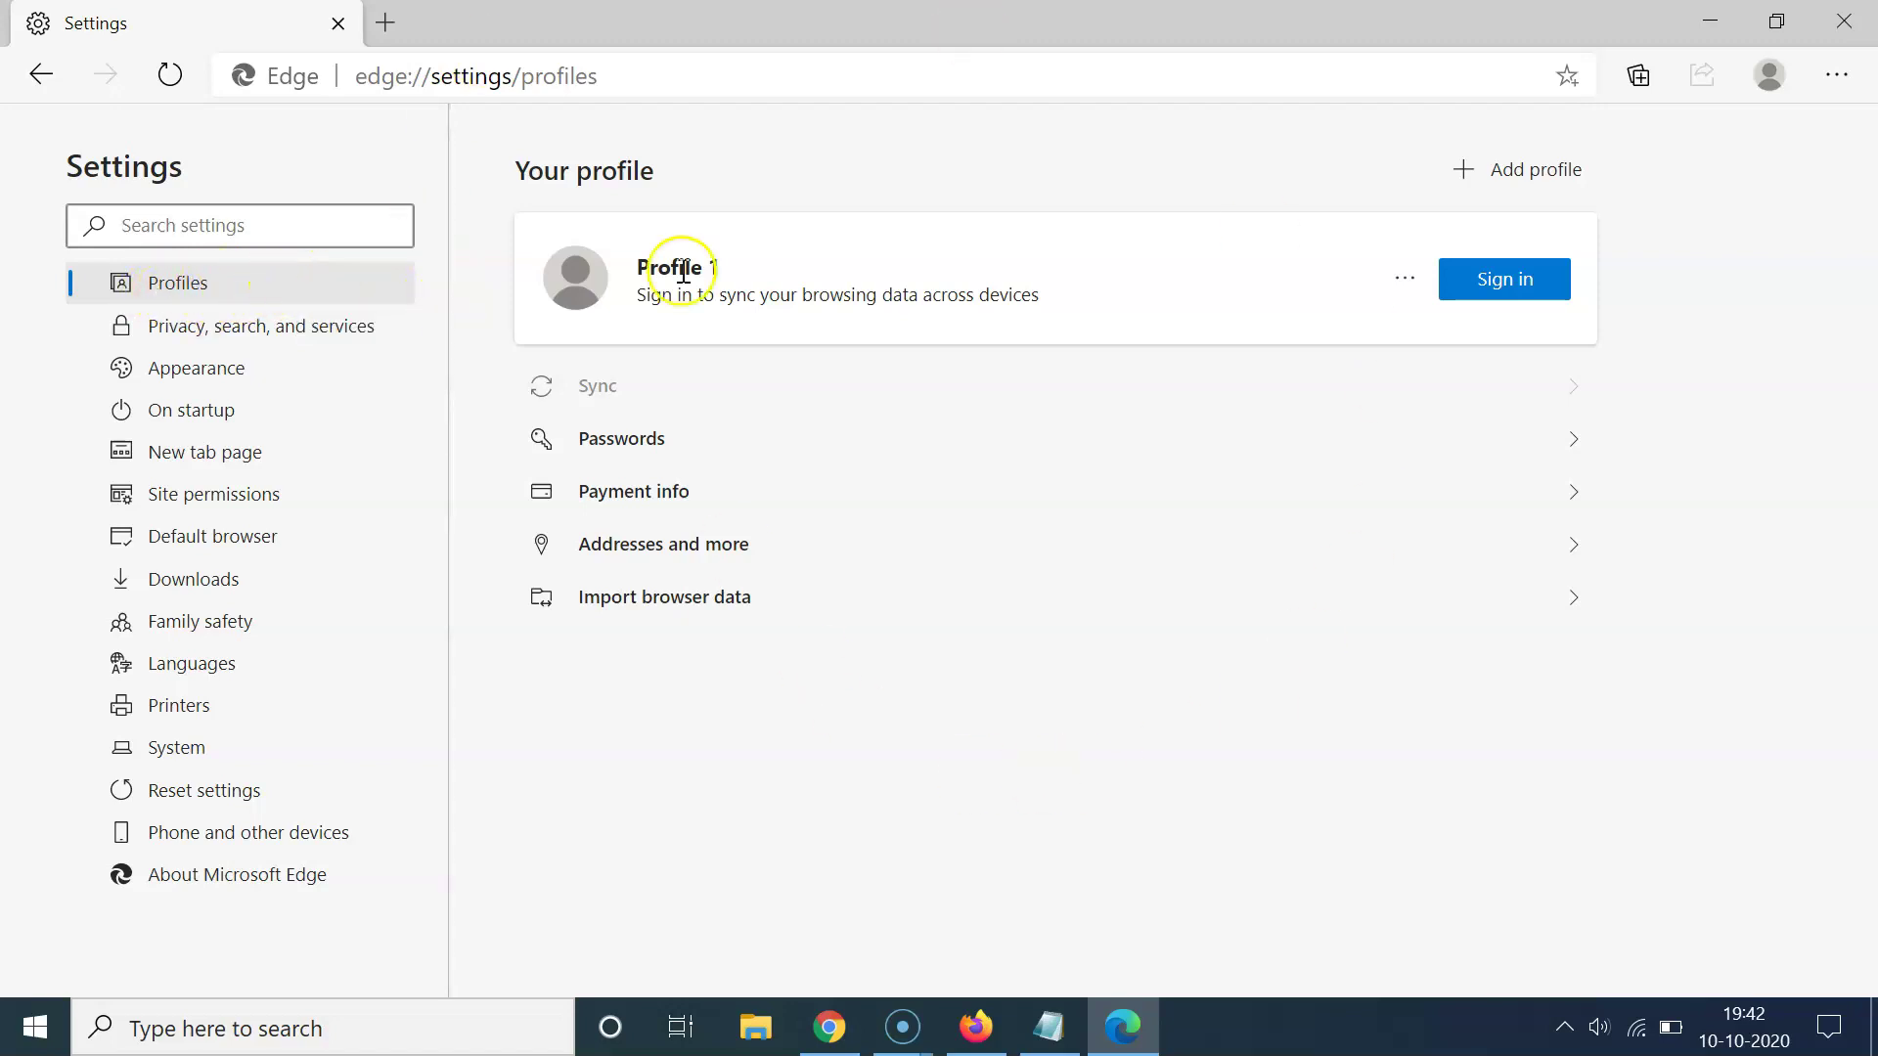
Step: In Passwords settings, switch off 'Offer to save passwords', keeping automatic sign-in on
{"action": "left_click", "coordinate": [679, 449]}
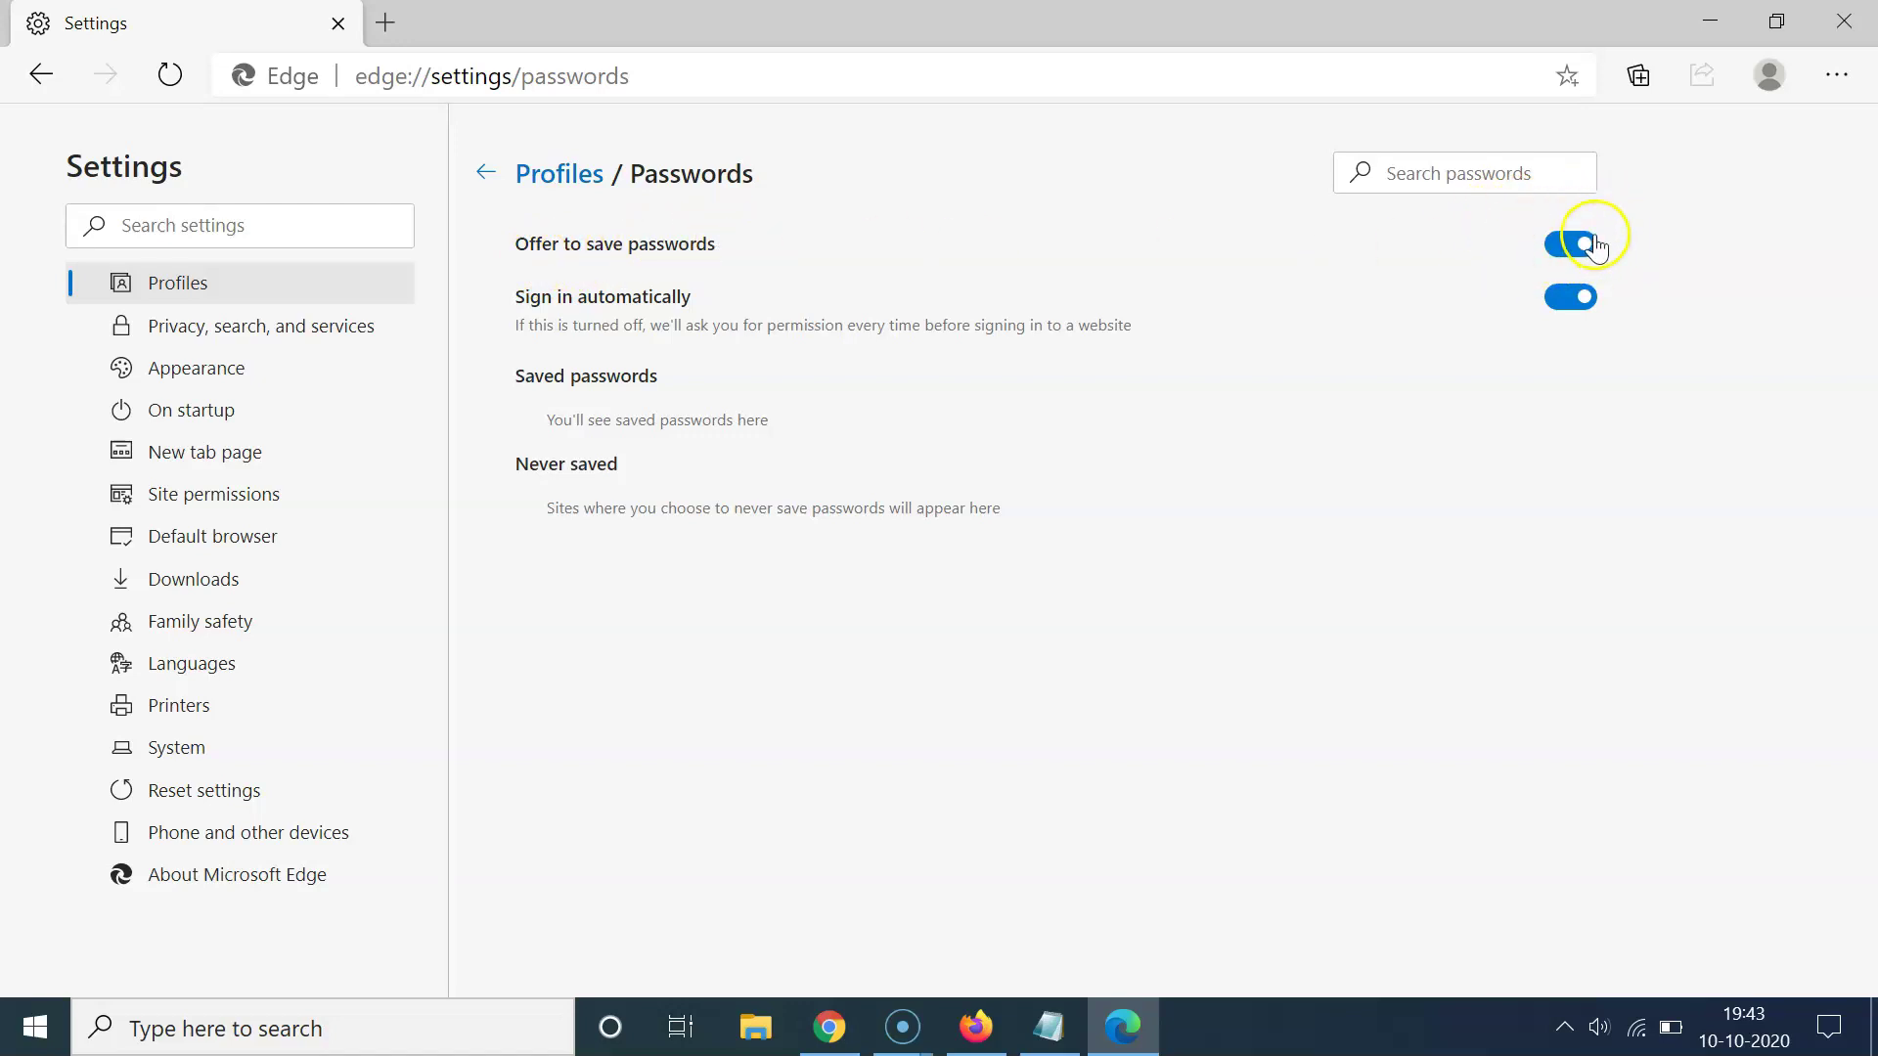
{"action": "left_click", "coordinate": [1588, 244]}
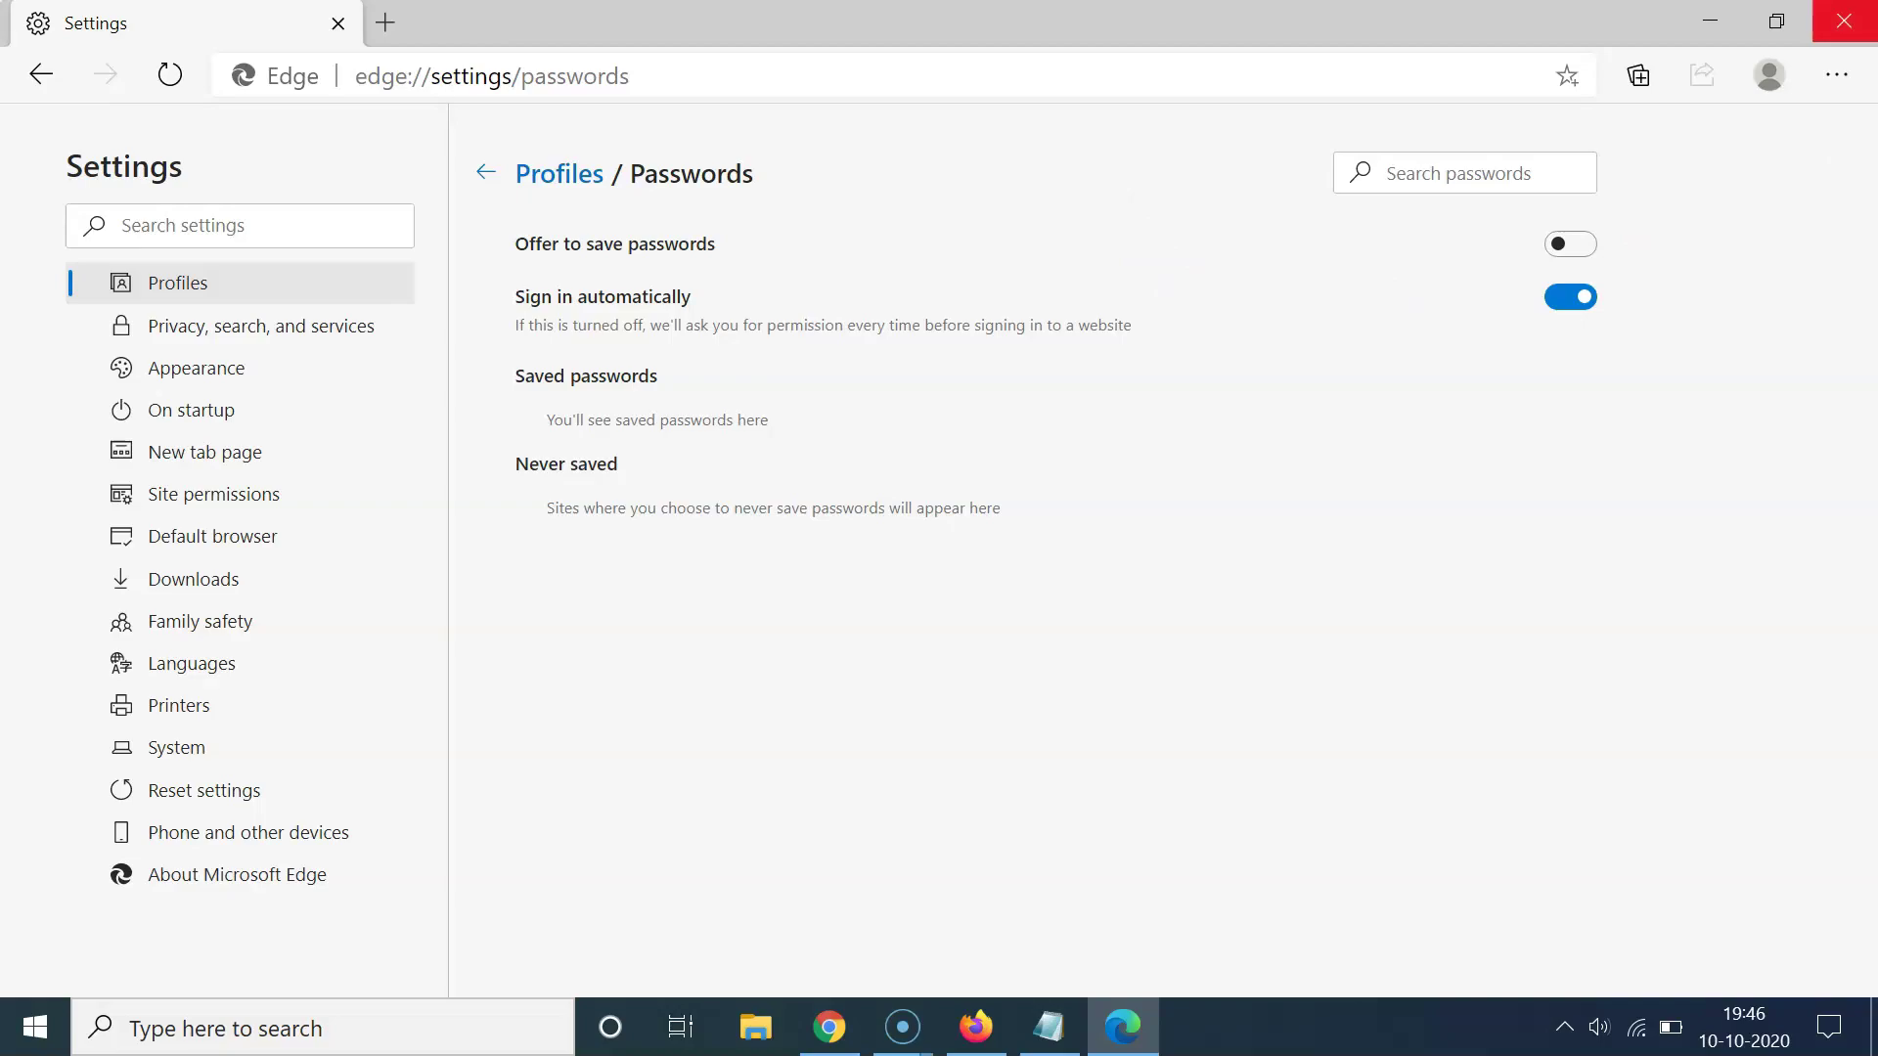
Step: Close Edge and relaunch it via the taskbar search for 'edge'
{"action": "left_click", "coordinate": [1844, 21]}
{"action": "left_click", "coordinate": [426, 1027]}
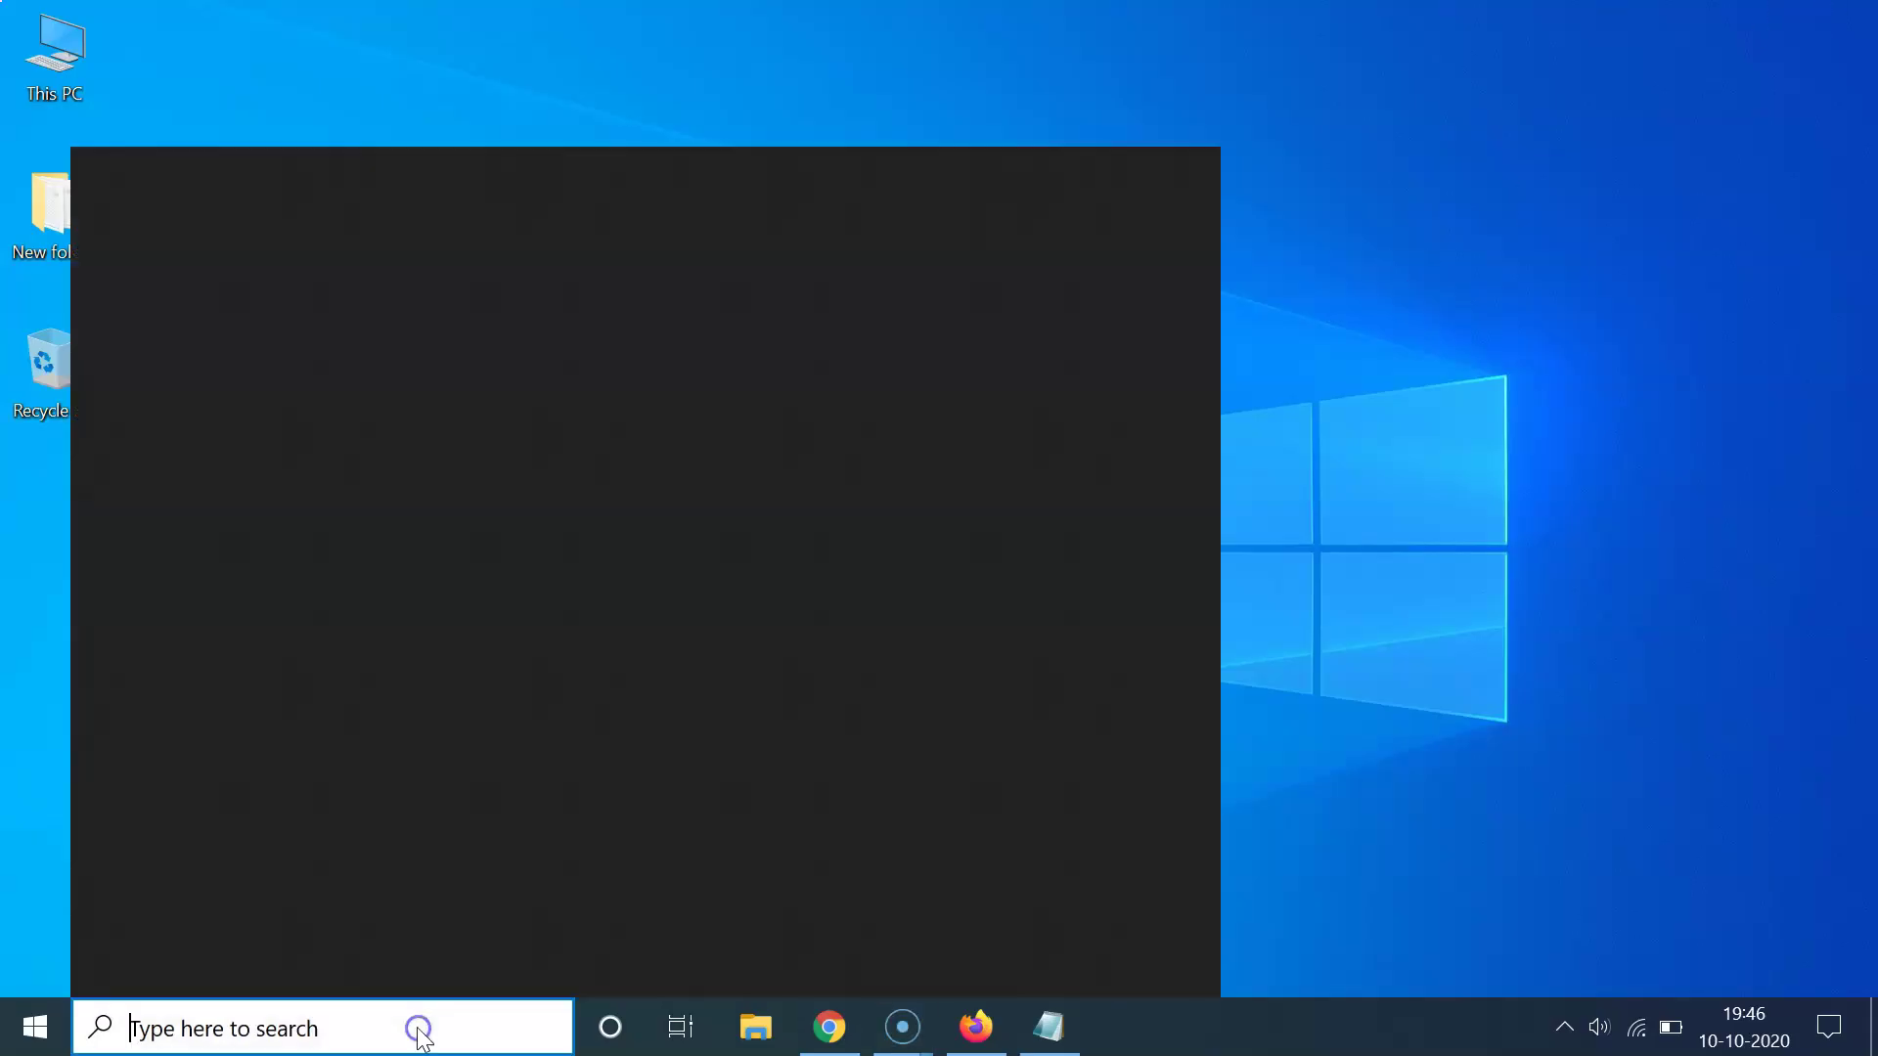
{"action": "type", "text": "edge"}
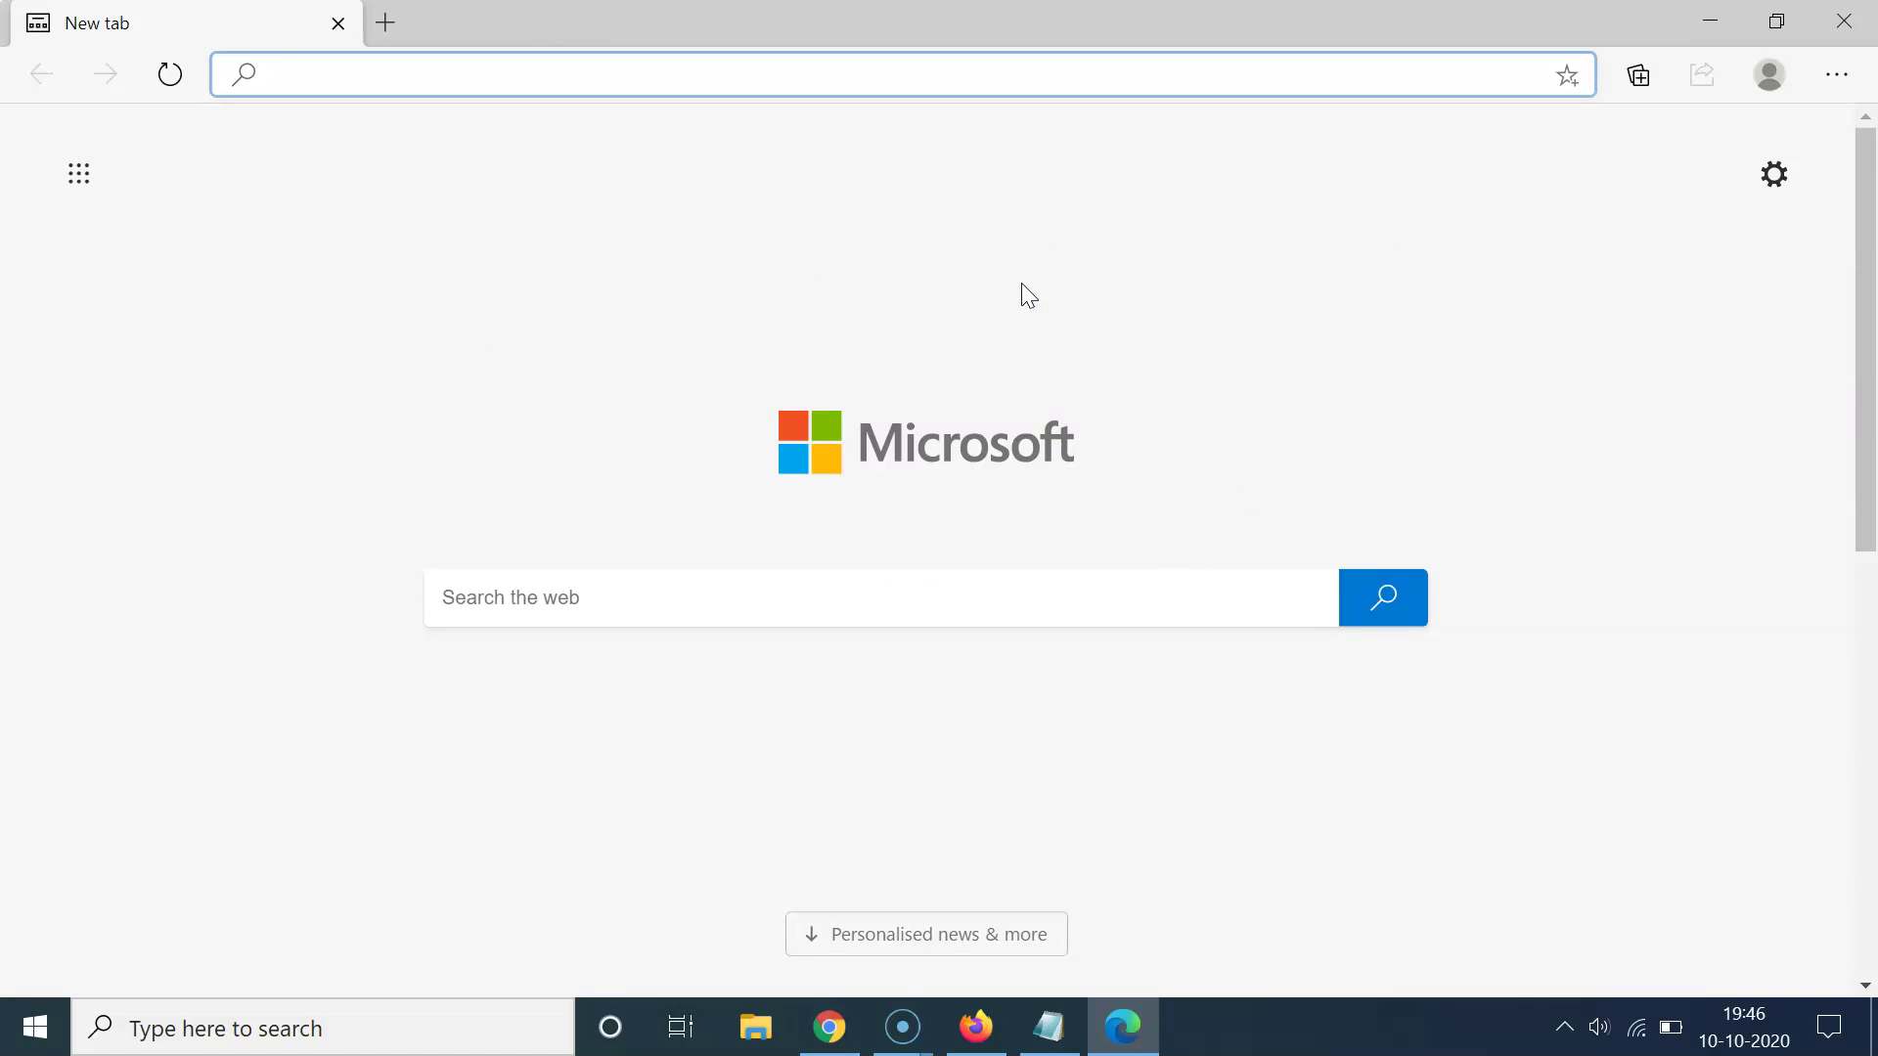
Step: Log into facebook.com with email and password, with no save-password prompt
{"action": "left_click", "coordinate": [776, 79]}
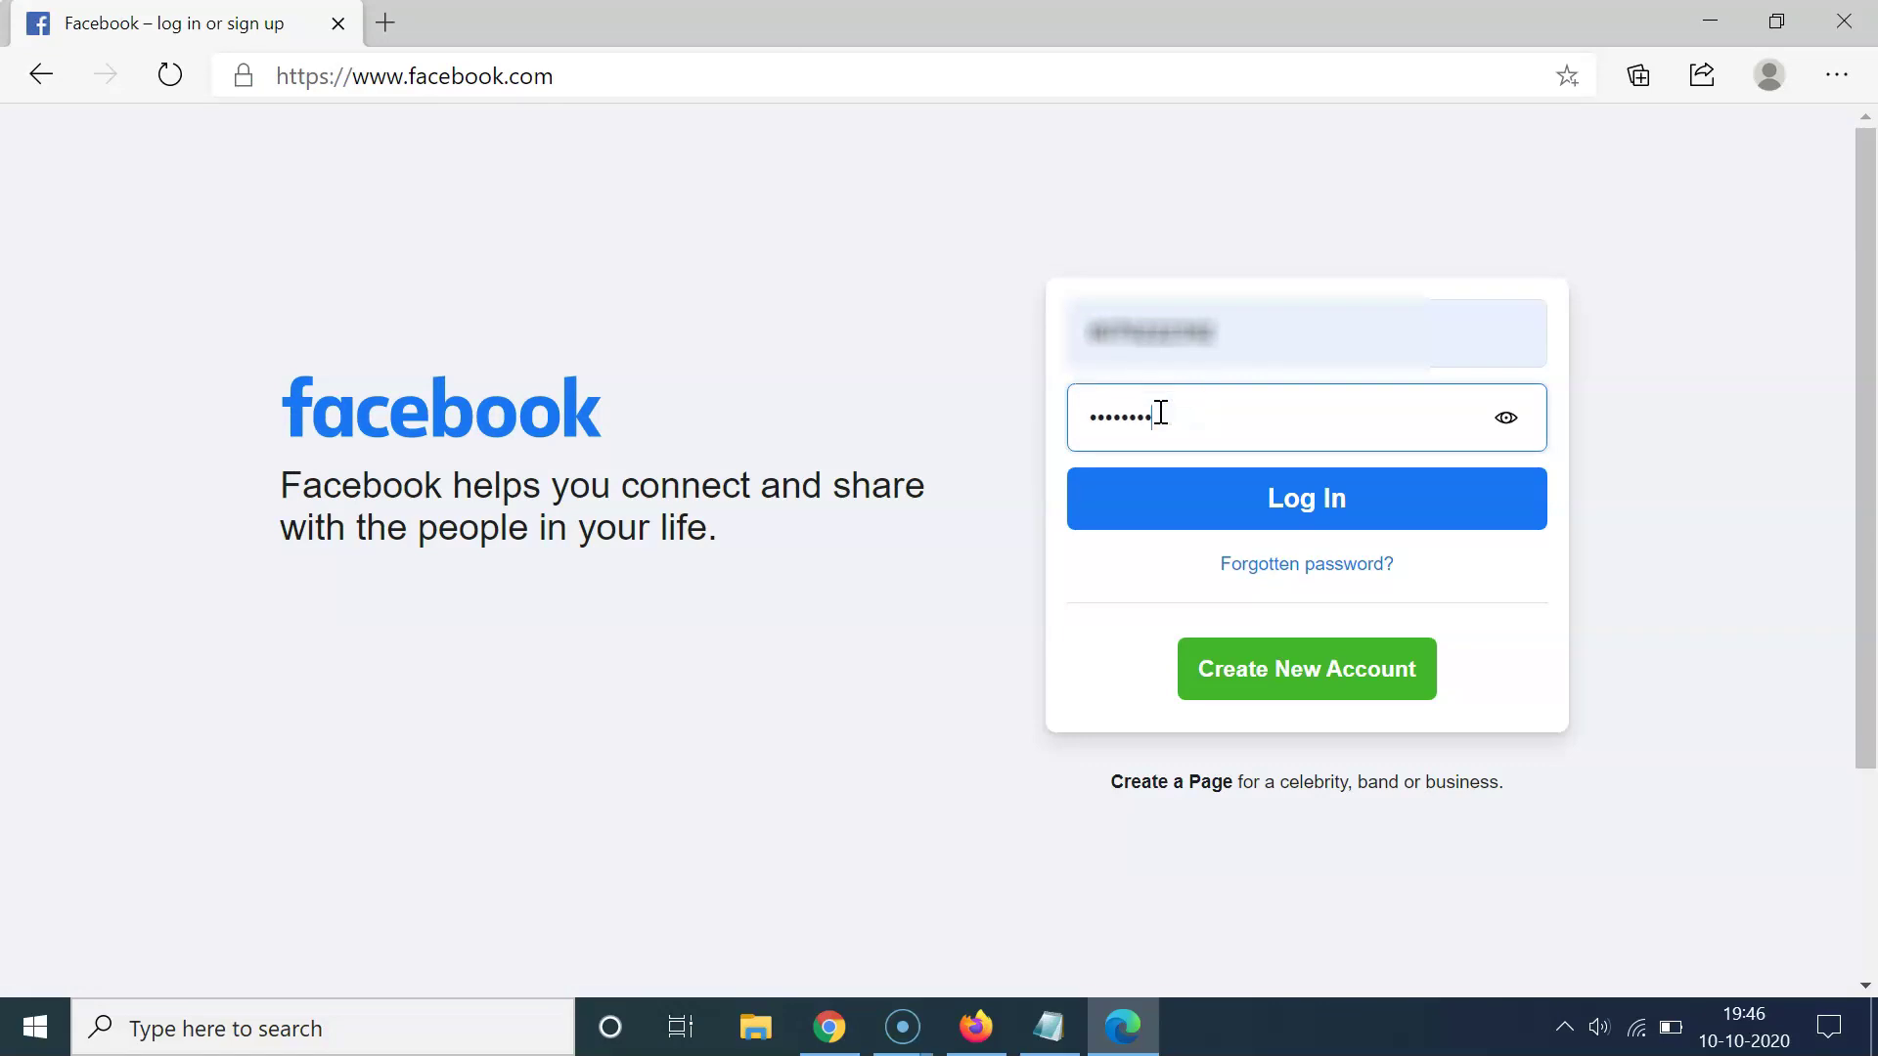
{"action": "left_click", "coordinate": [1310, 510]}
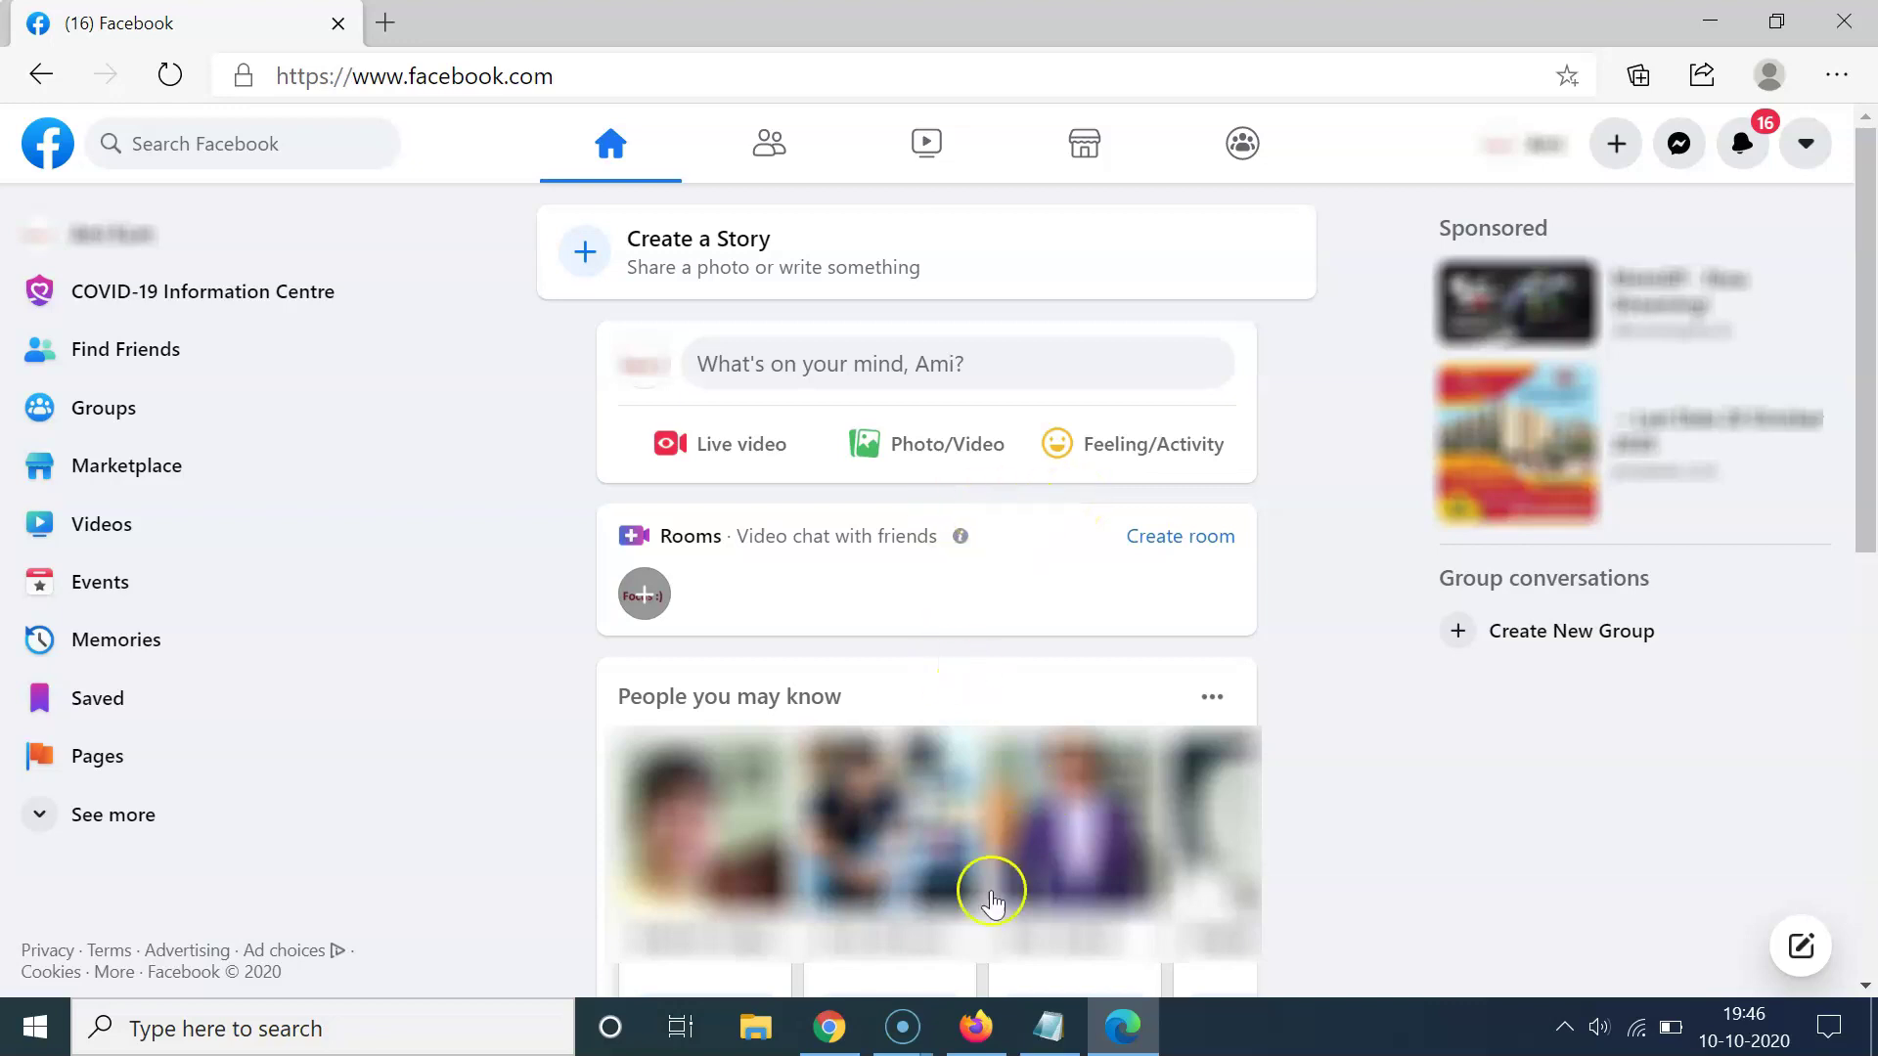
Step: Bring the tutorial-title Notepad note back in front via the taskbar
{"action": "left_click", "coordinate": [1048, 1028]}
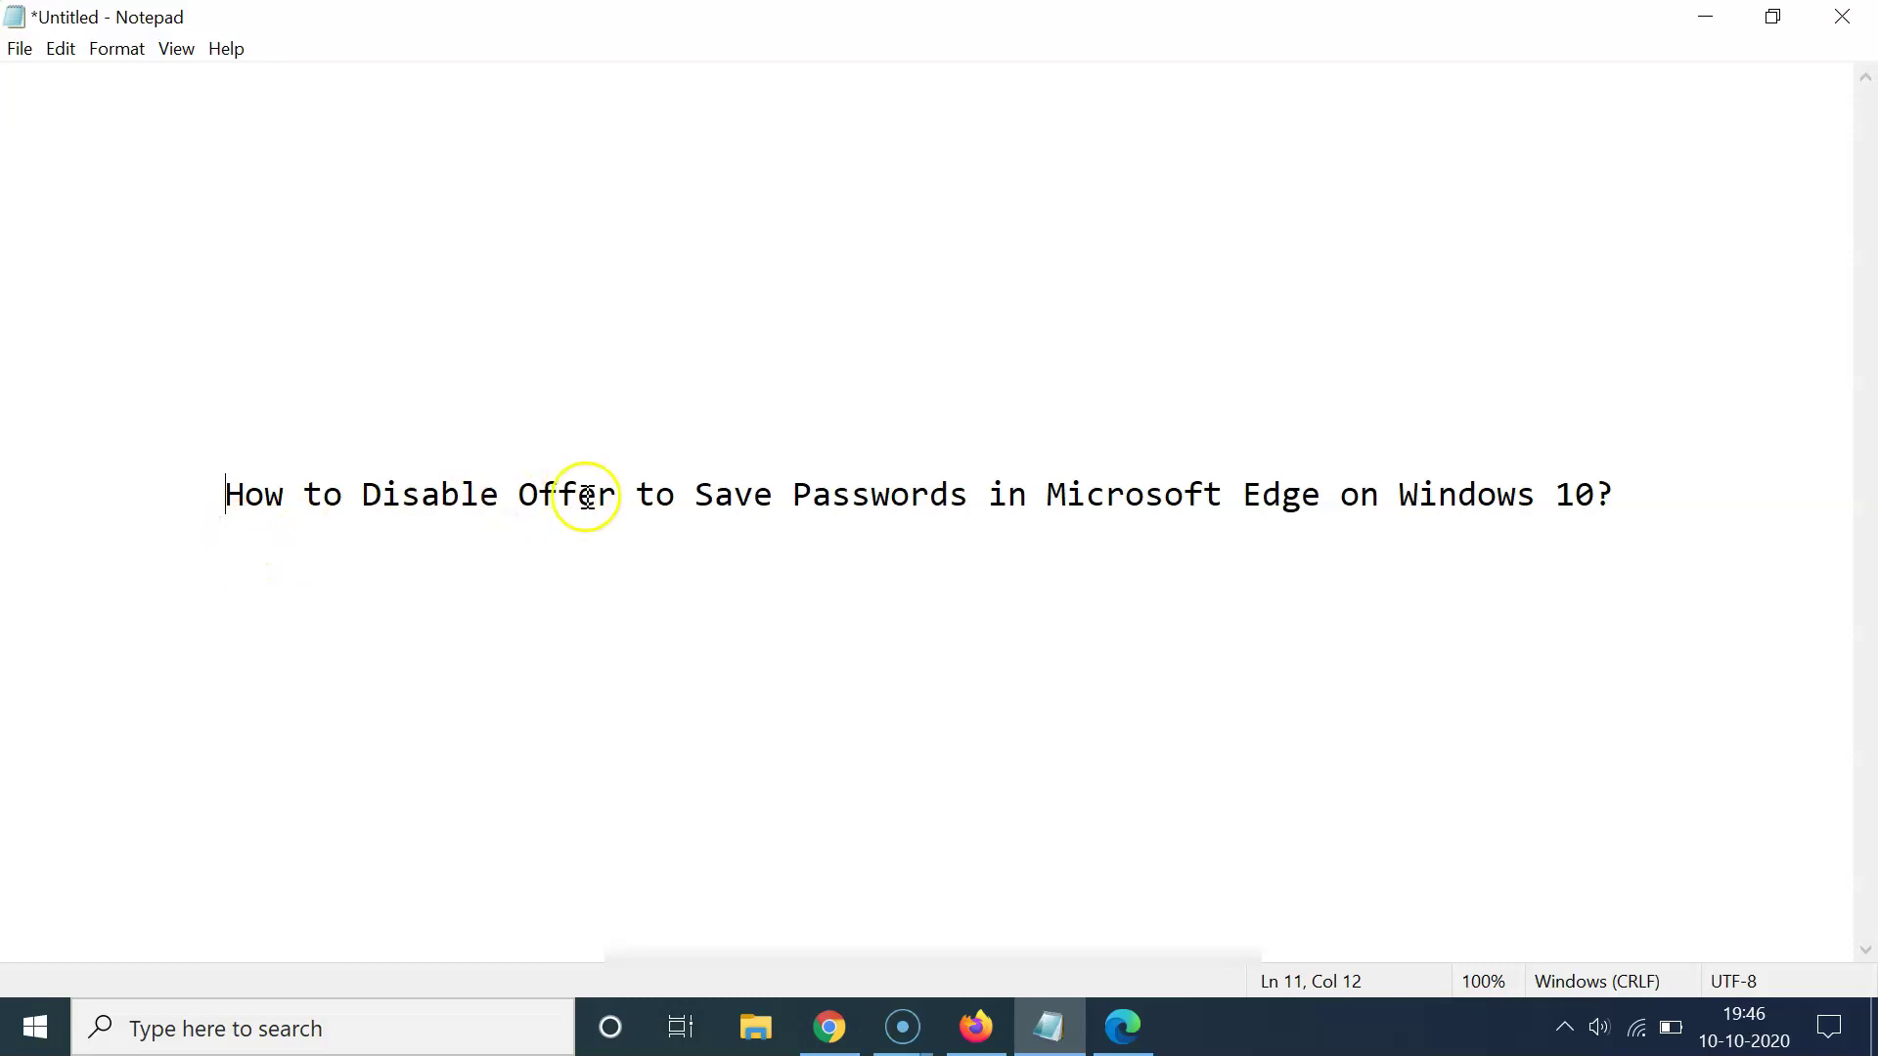